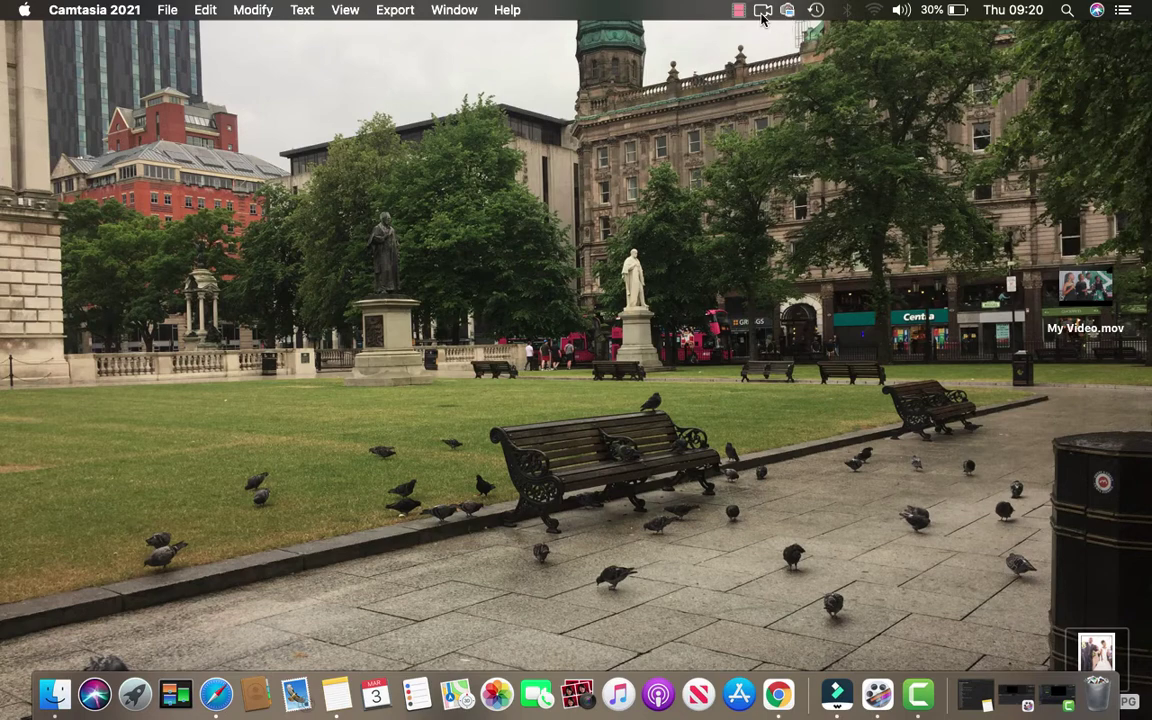
Open the ScreenFlow menu-bar dropdown listing Record, Configure Recording and Show Recording Monitor
{"action": "left_click", "coordinate": [762, 12]}
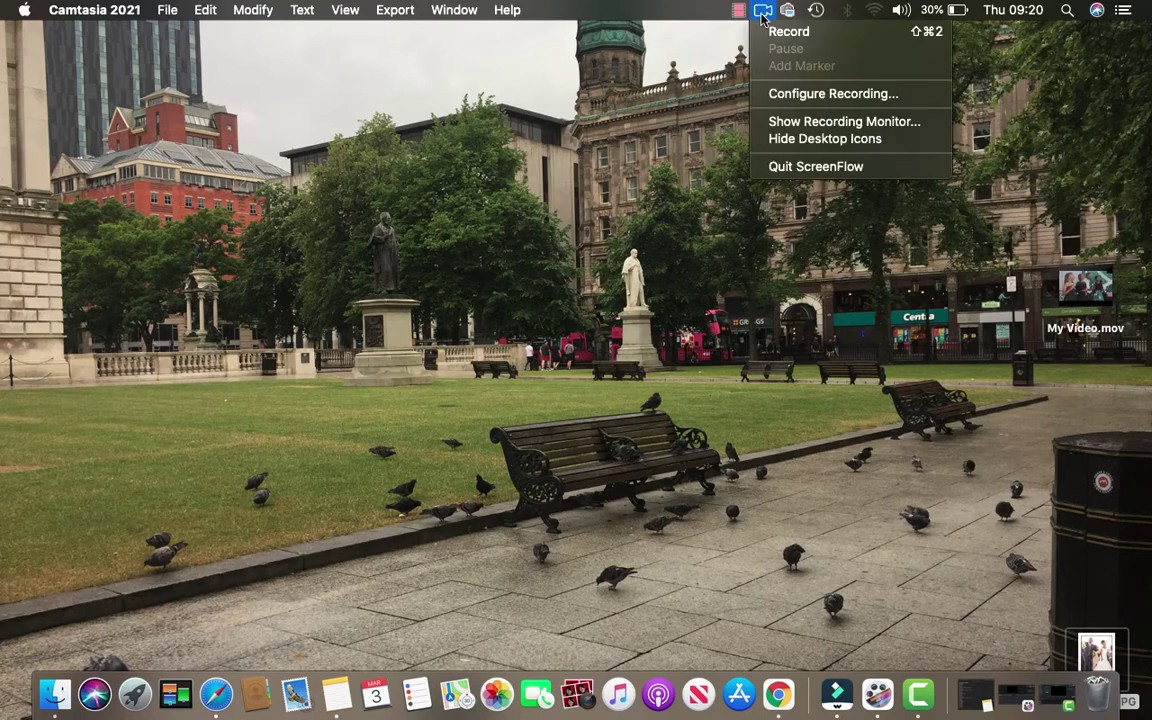
Open Configure Recording, review the Welcome and Permissions pages, then show the New Recording sources
{"action": "left_click", "coordinate": [793, 100]}
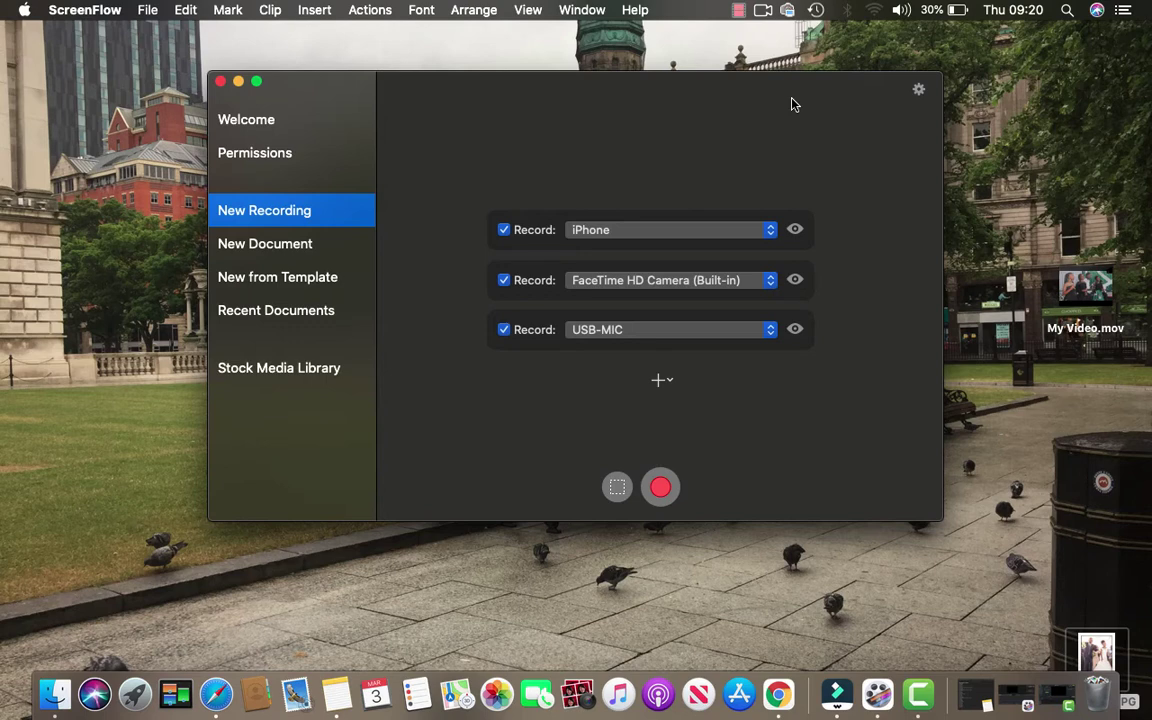
{"action": "left_click", "coordinate": [265, 127]}
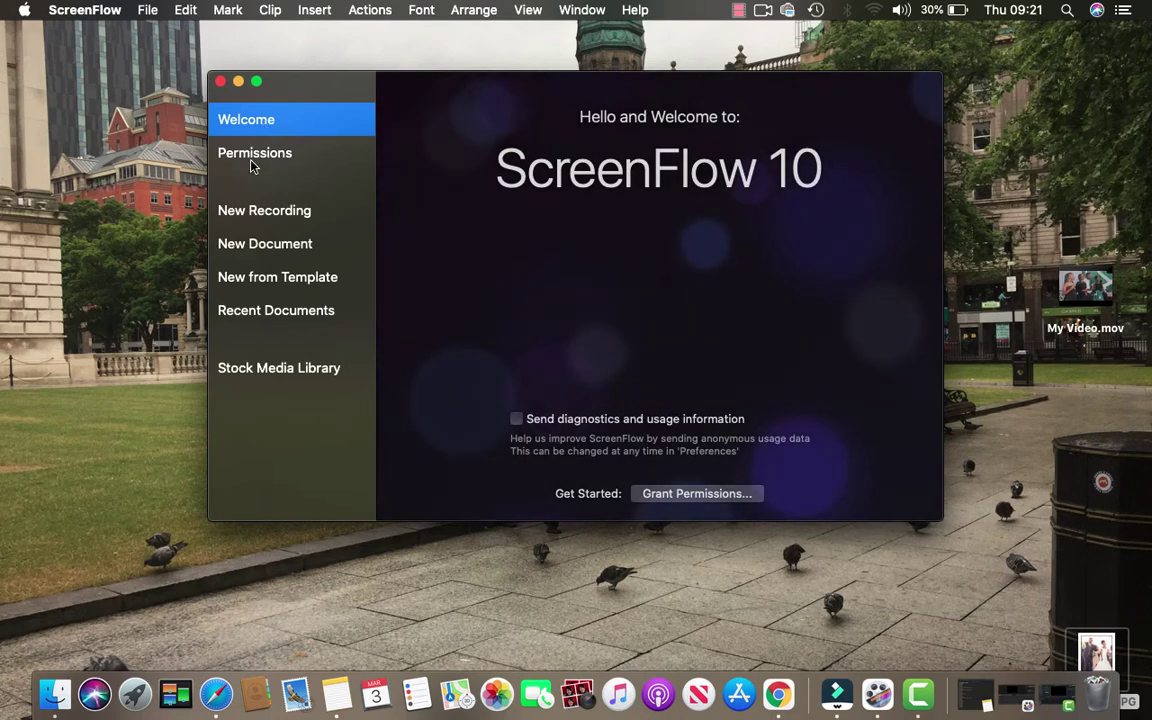
{"action": "left_click", "coordinate": [251, 161]}
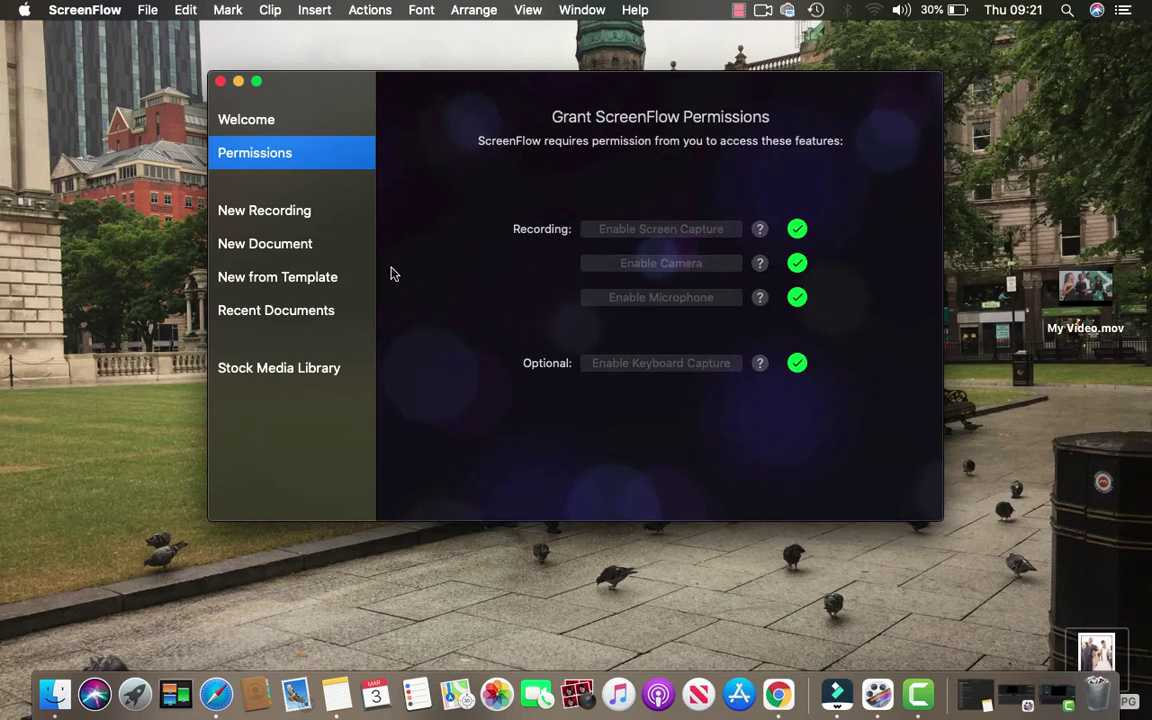
{"action": "left_click", "coordinate": [299, 217]}
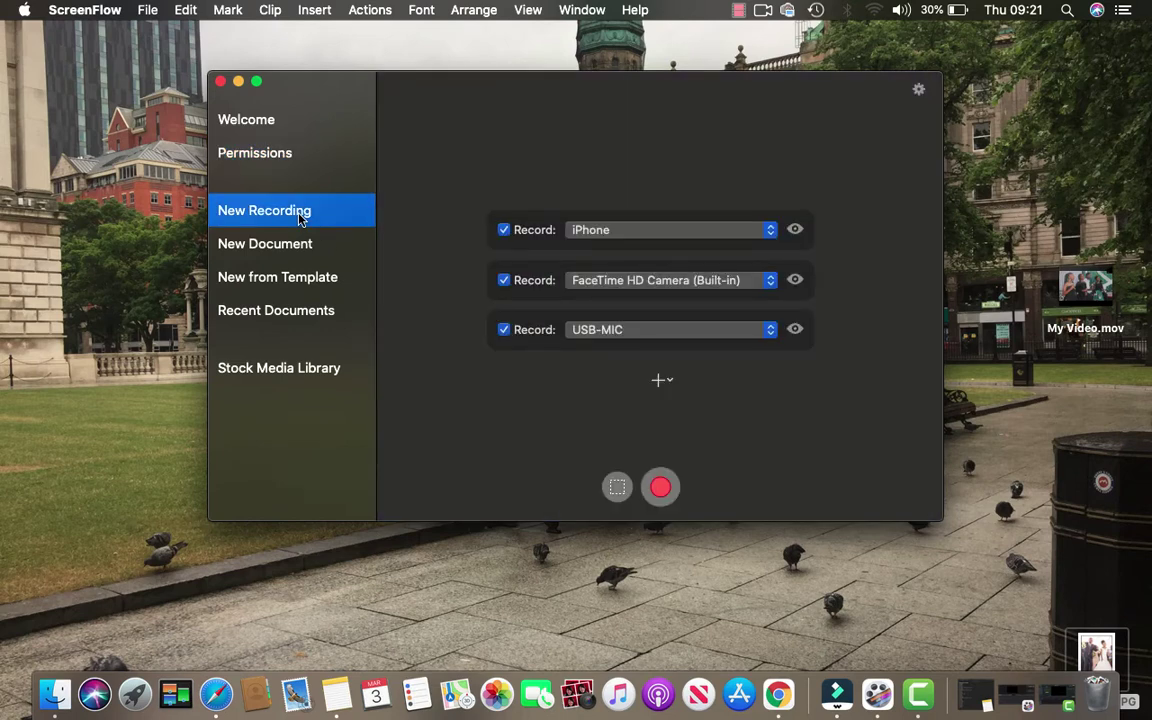
Review New Document settings: Screen Dimensions preset, 1280 × 800 size, 30 fps framerate
{"action": "left_click", "coordinate": [277, 250]}
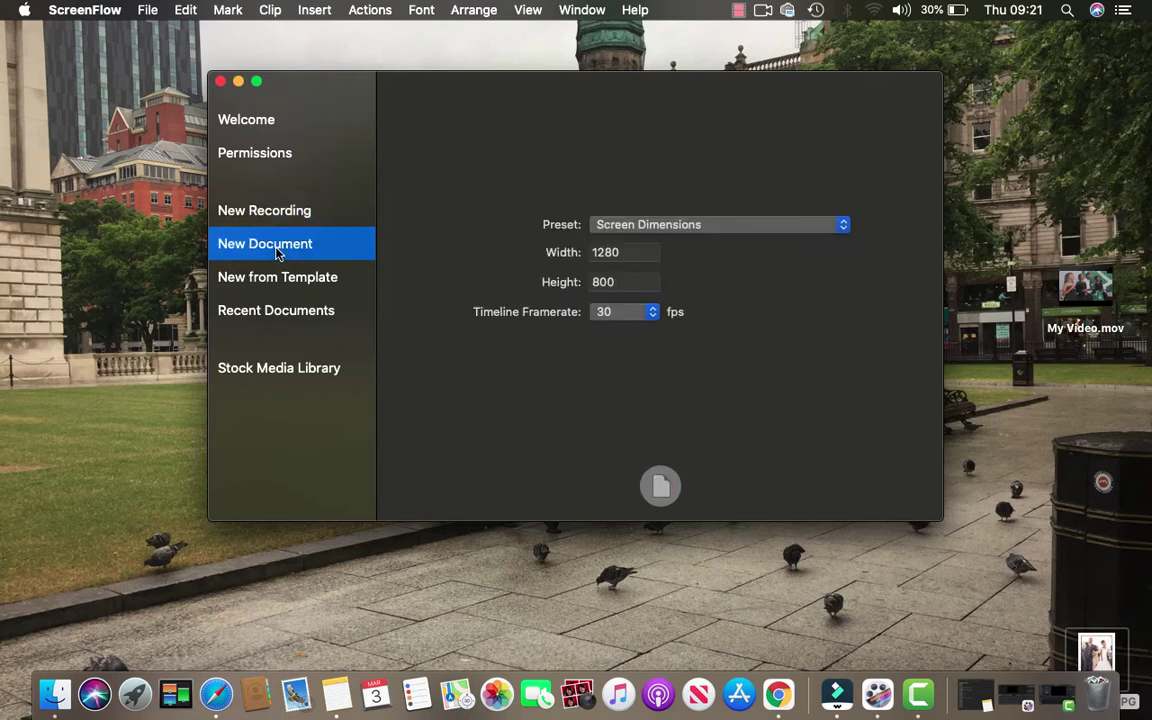
{"action": "left_click", "coordinate": [665, 228]}
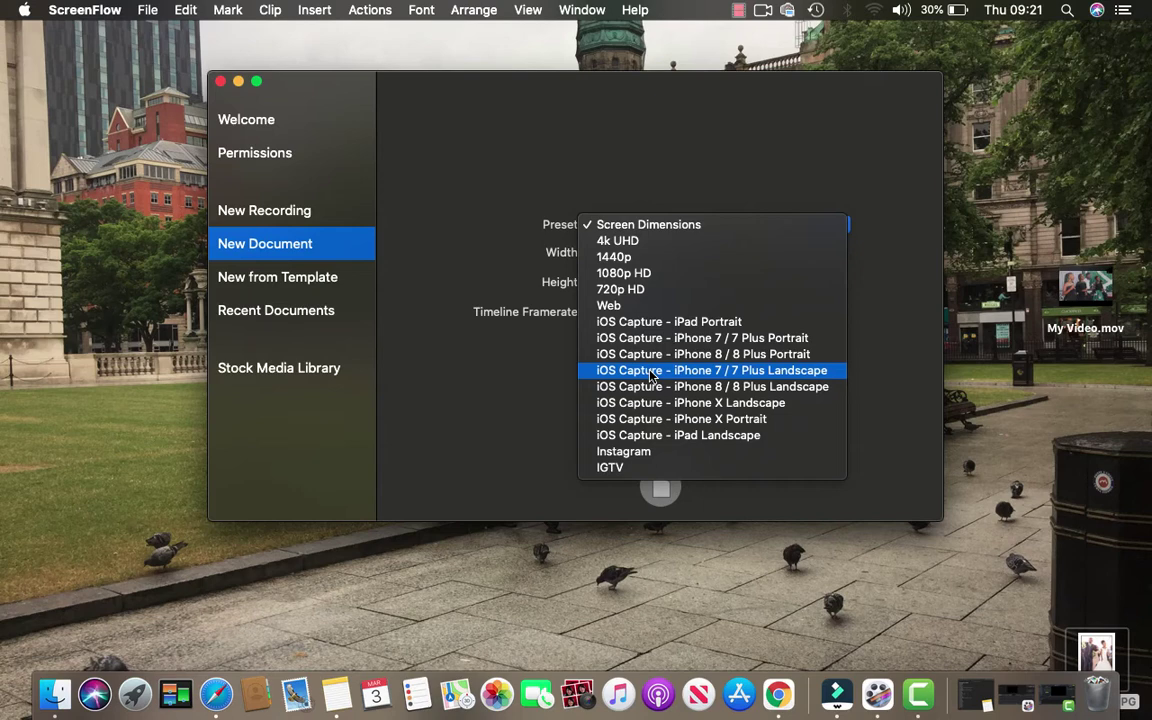
{"action": "left_click", "coordinate": [635, 168]}
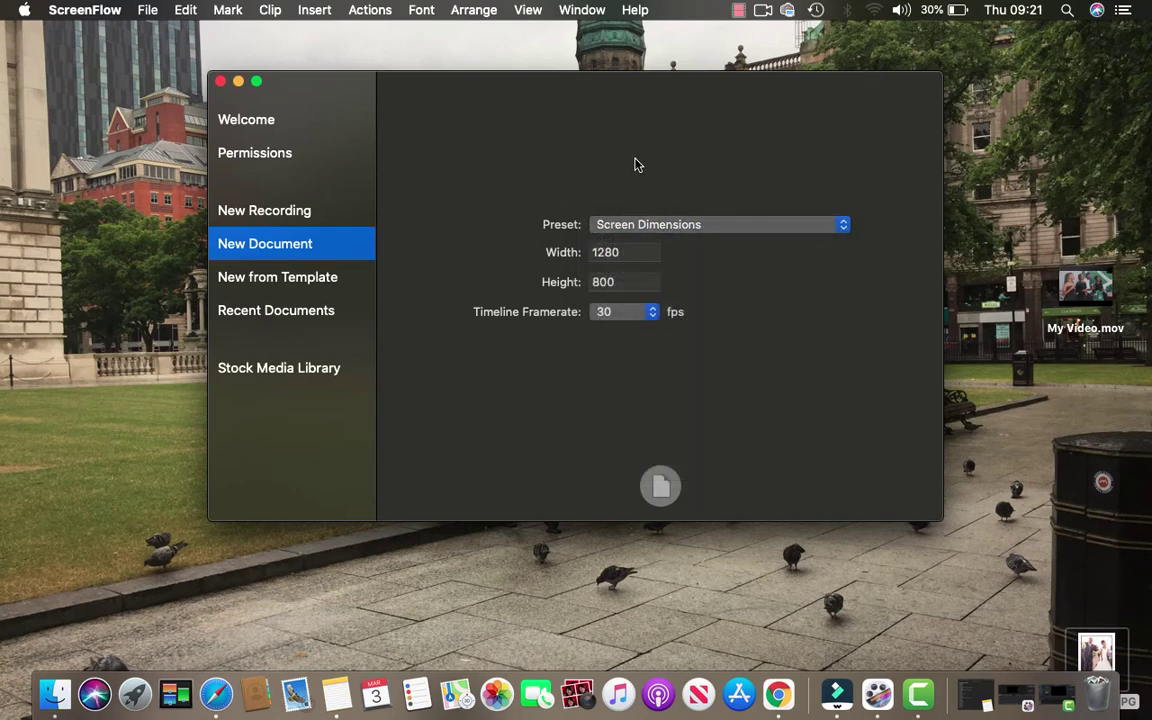
{"action": "left_click", "coordinate": [630, 251]}
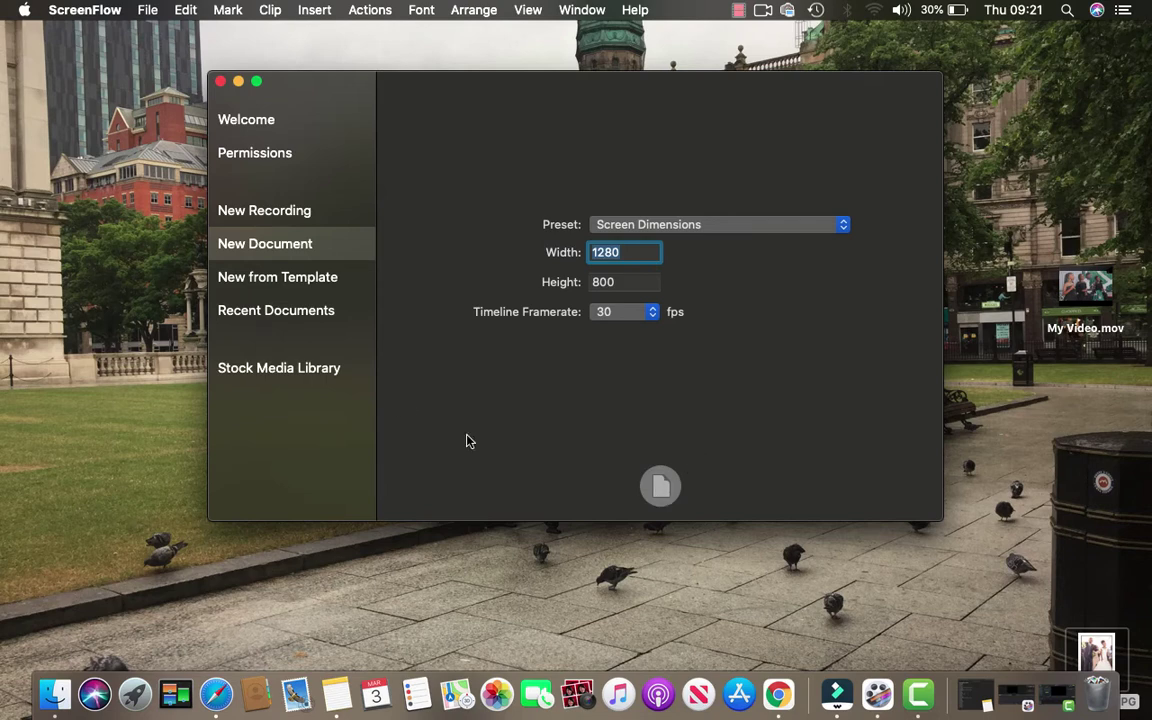
Check the empty New from Template and Recent Documents pages, then return to New Recording
{"action": "left_click", "coordinate": [276, 283]}
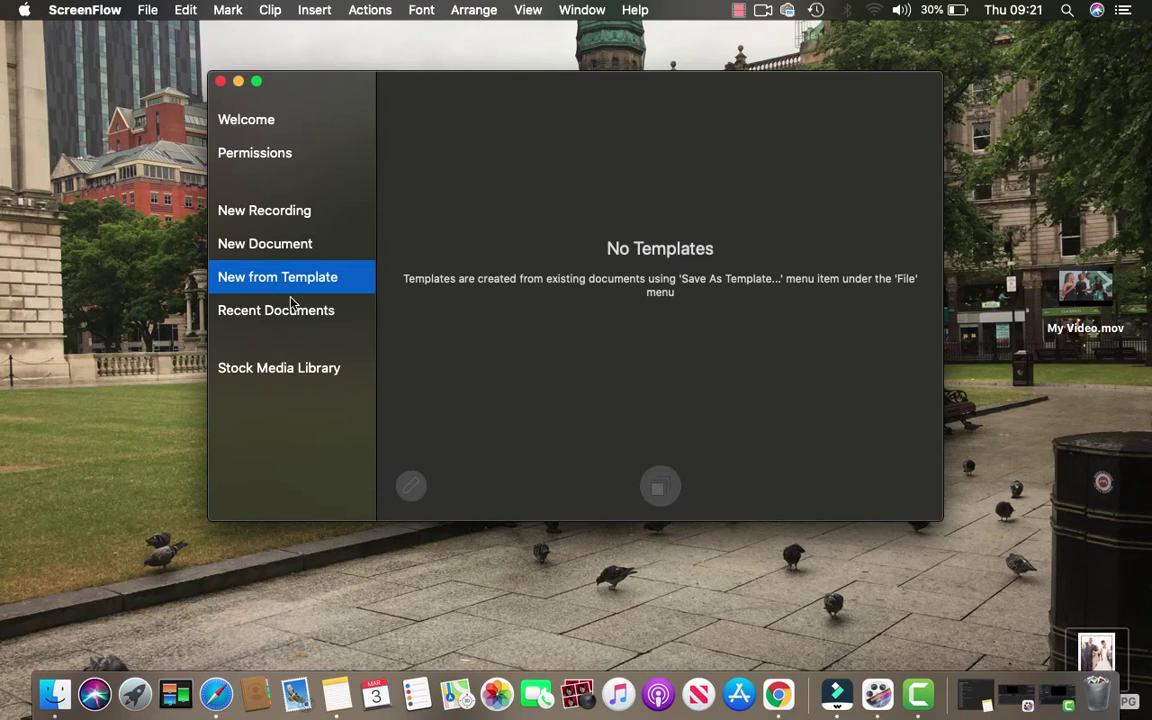
{"action": "left_click", "coordinate": [291, 312]}
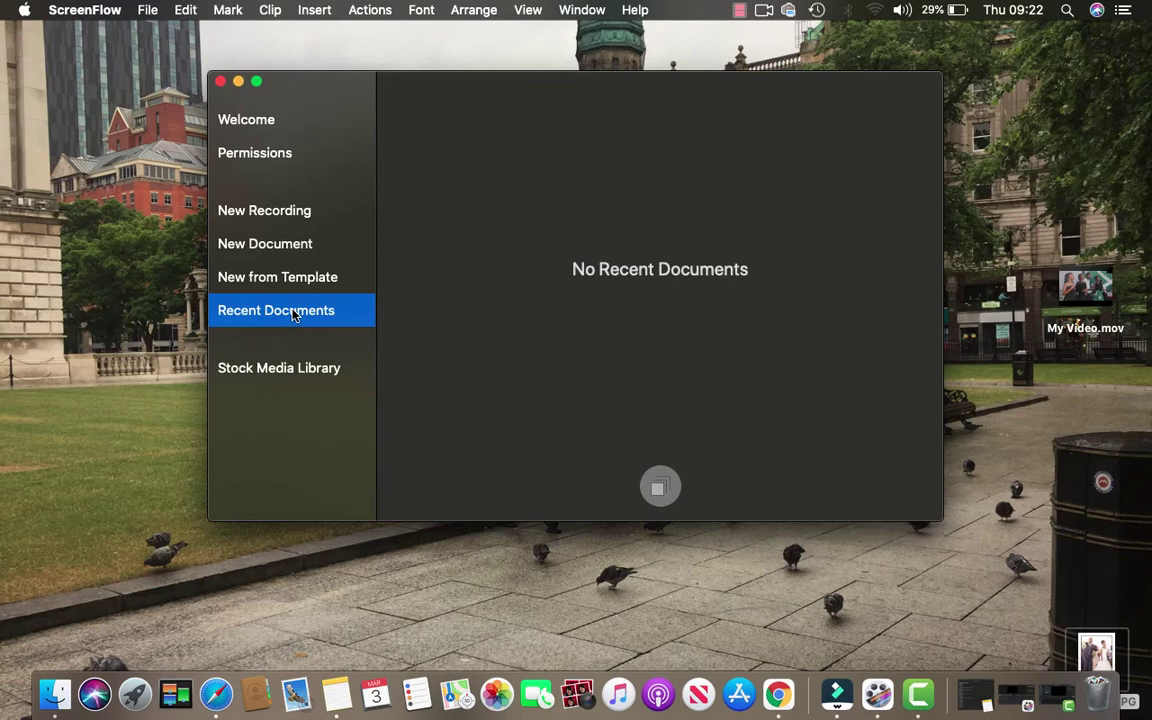
{"action": "left_click", "coordinate": [255, 217]}
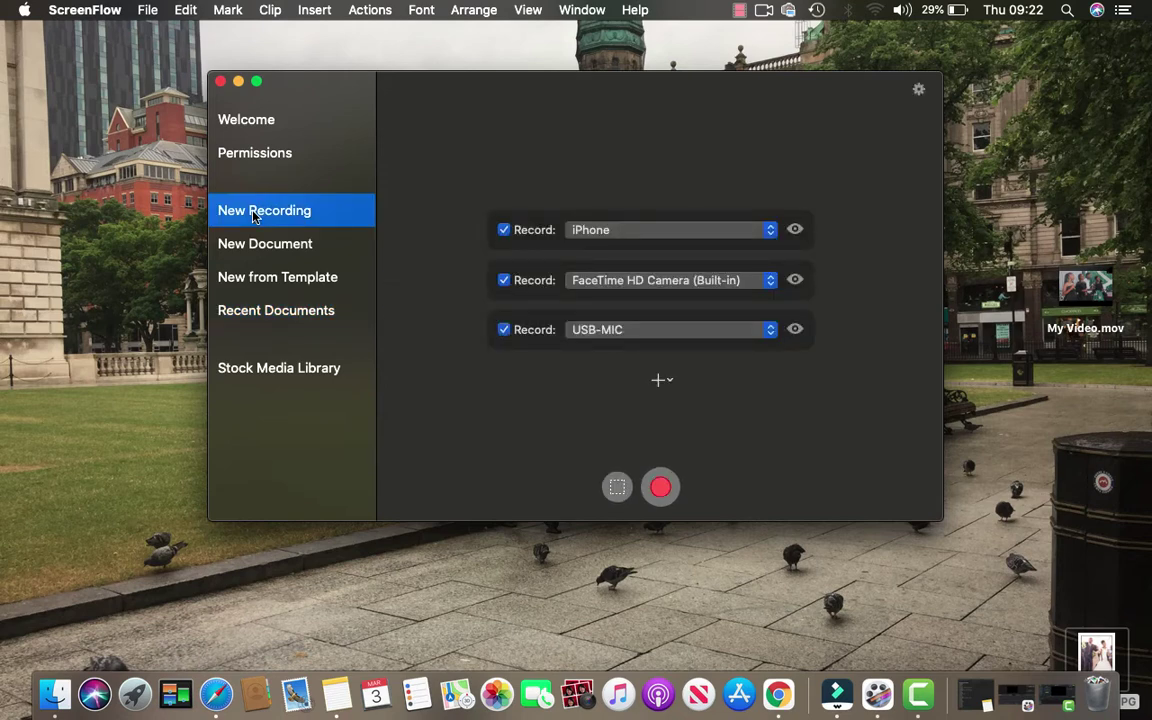
{"action": "mouse_move", "coordinate": [537, 225]}
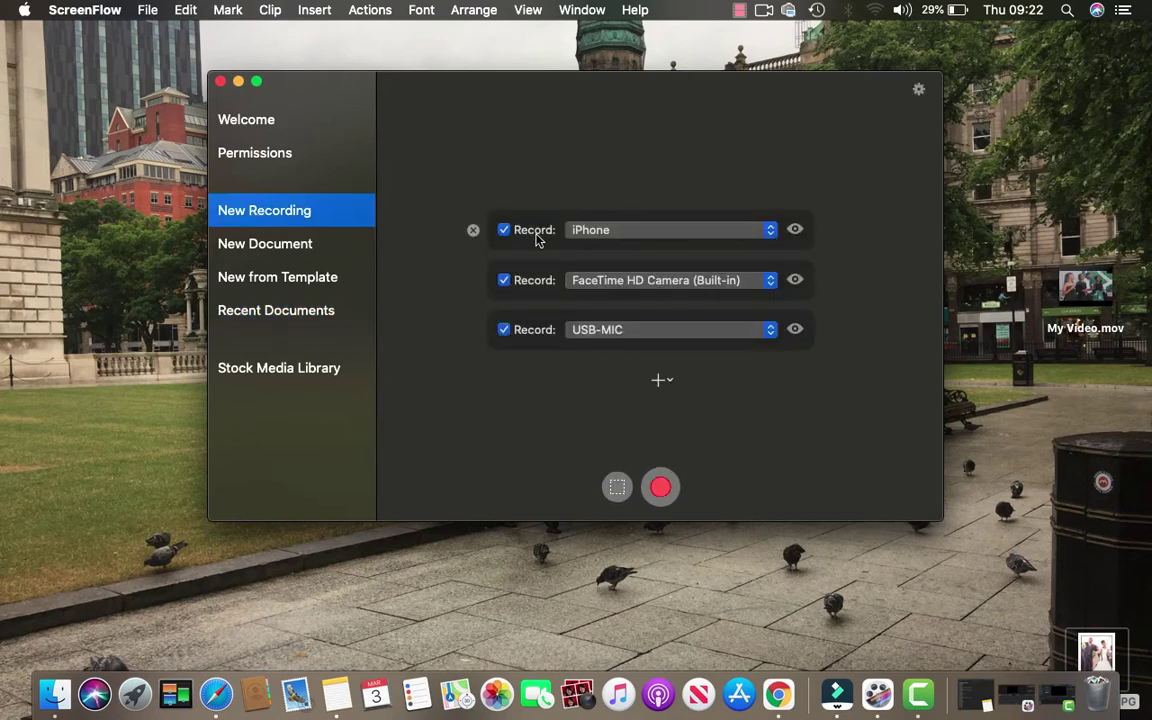
Switch the first source from iPhone to Built-in Display, keeping FaceTime HD Camera and USB-MIC
{"action": "left_click", "coordinate": [603, 232]}
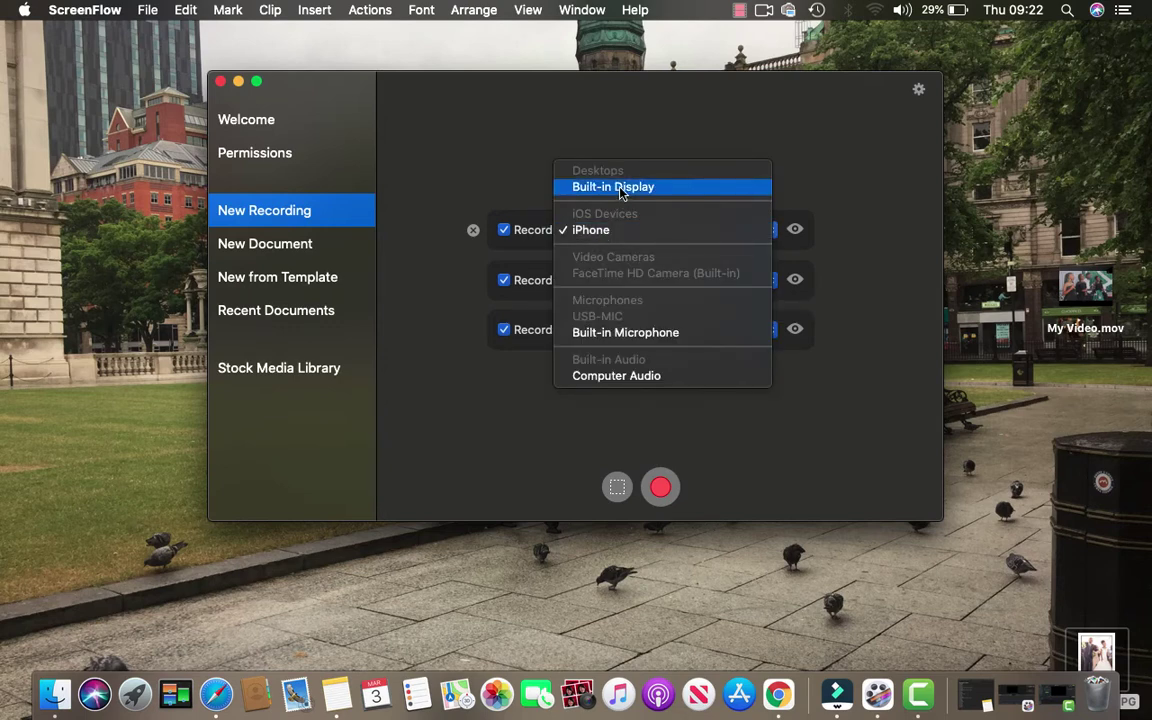
{"action": "left_click", "coordinate": [620, 188]}
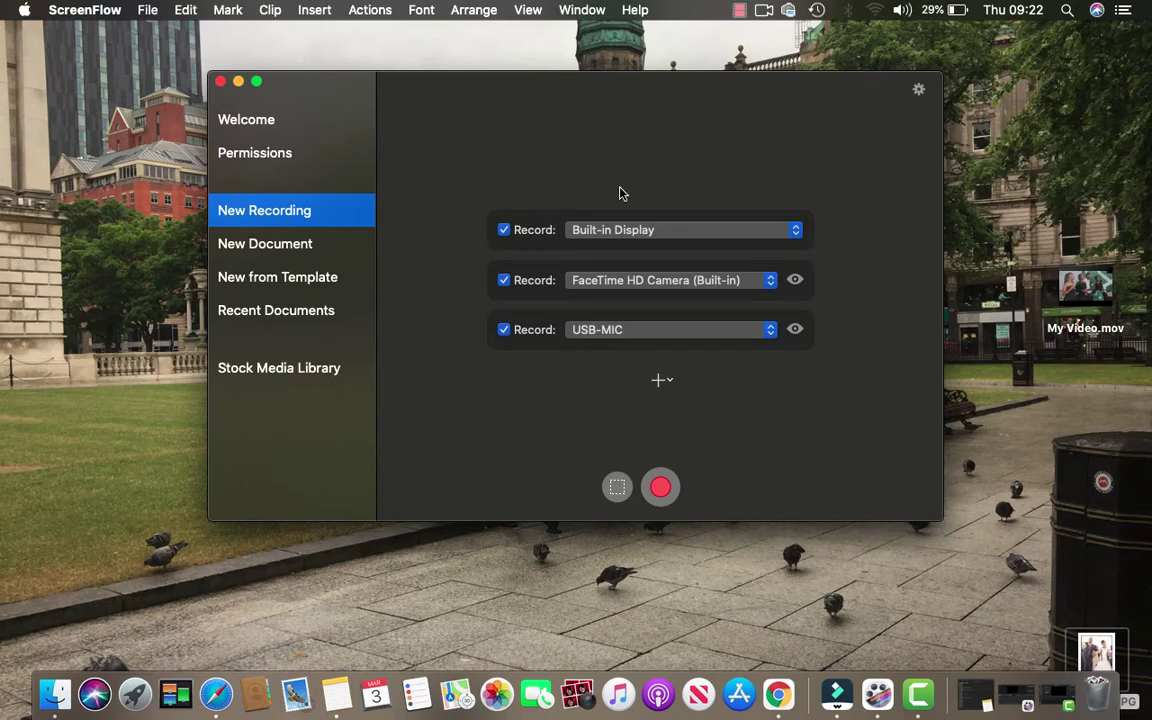
{"action": "left_click", "coordinate": [607, 283]}
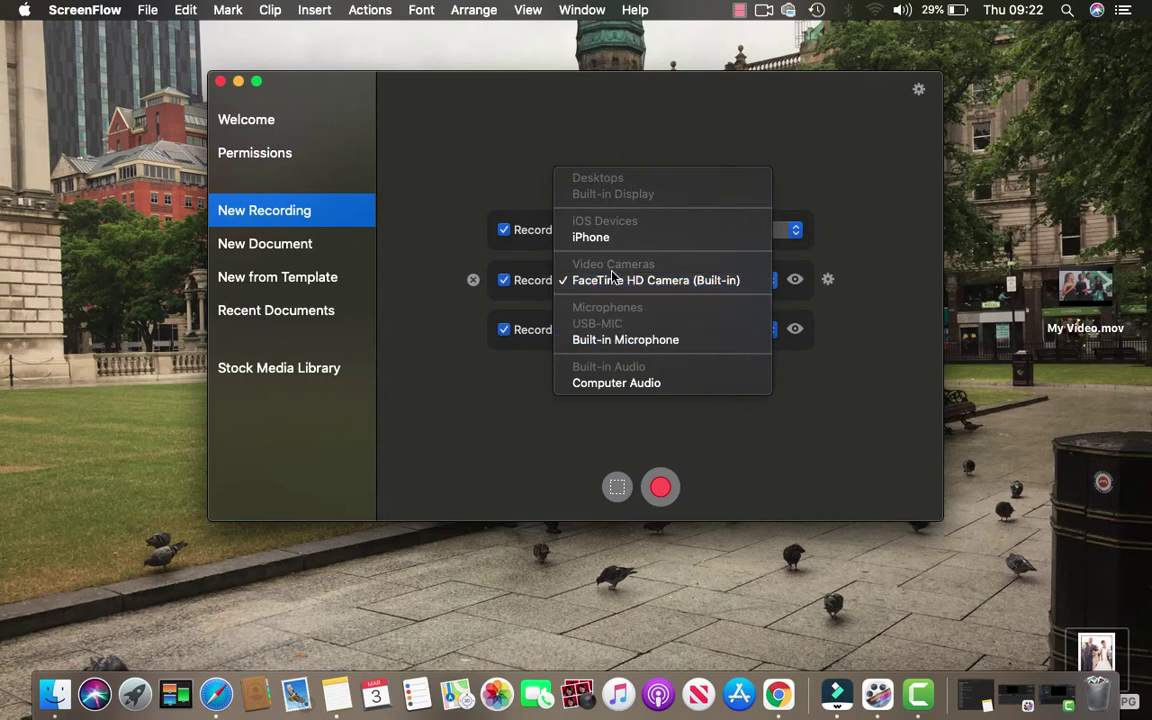
{"action": "left_click", "coordinate": [722, 119]}
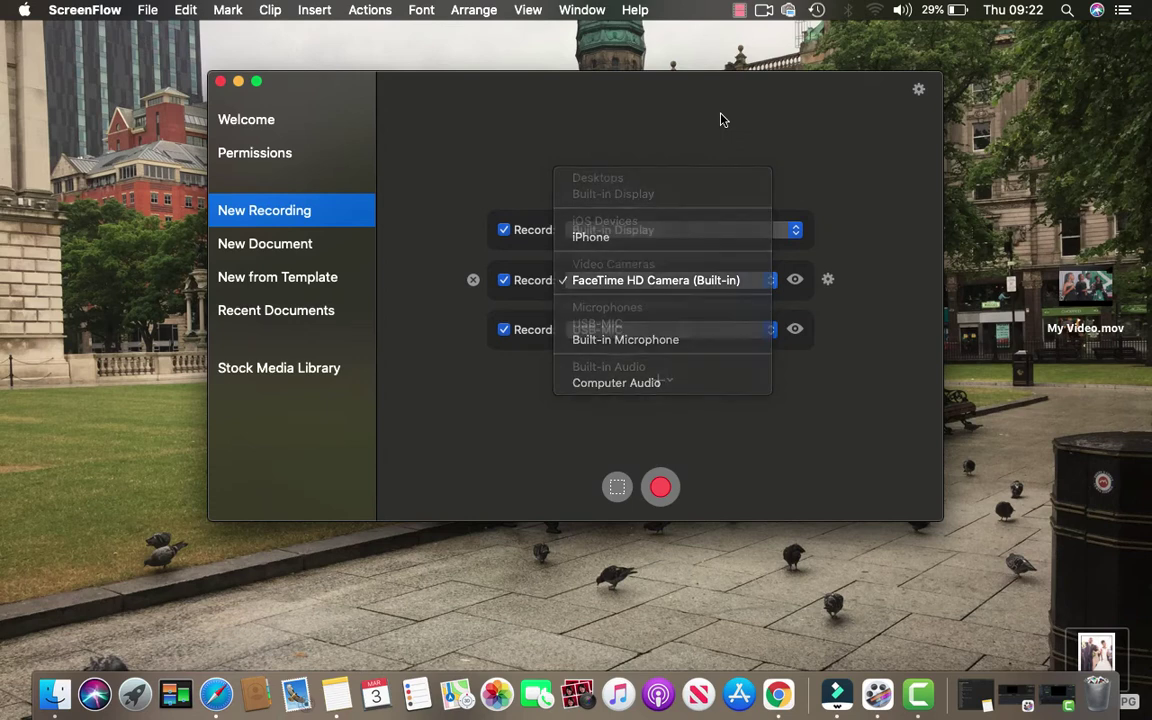
{"action": "left_click", "coordinate": [645, 283]}
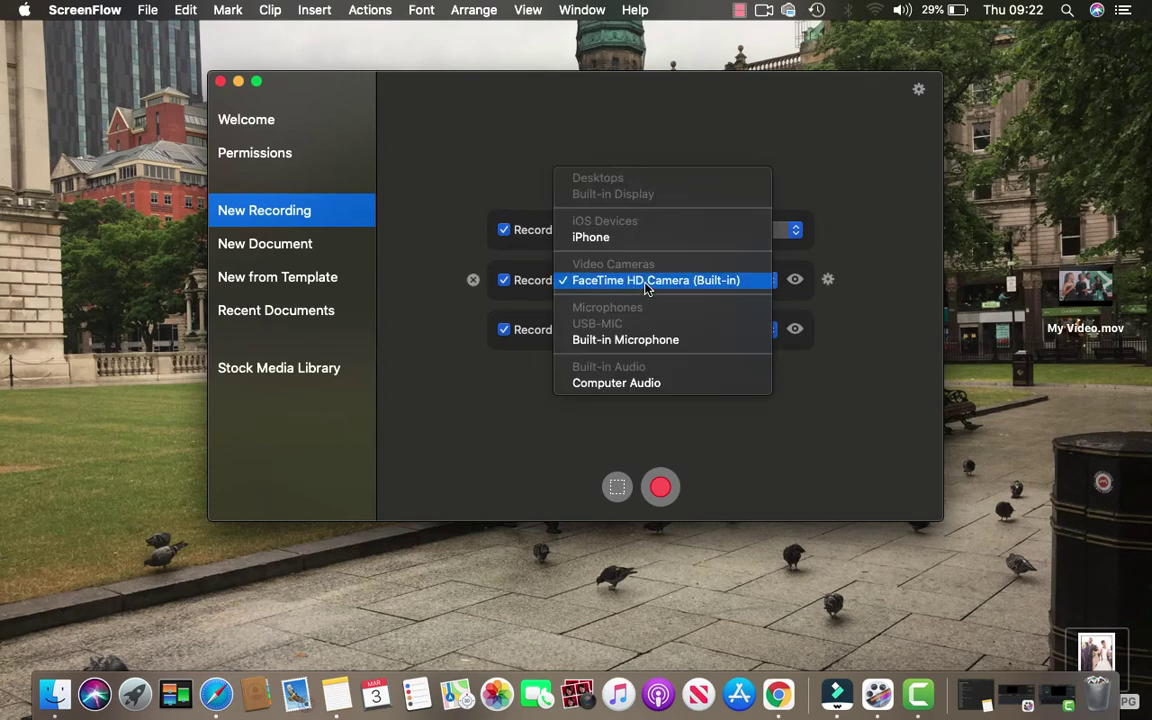
{"action": "left_click", "coordinate": [614, 146]}
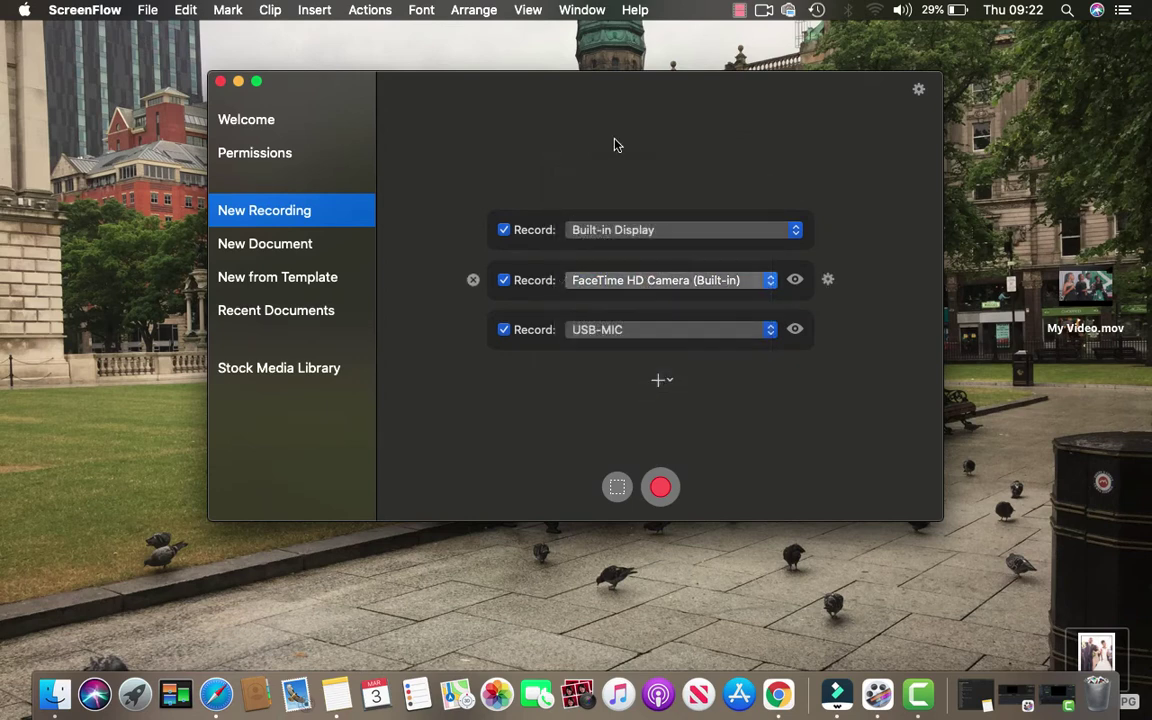
{"action": "left_click", "coordinate": [615, 335]}
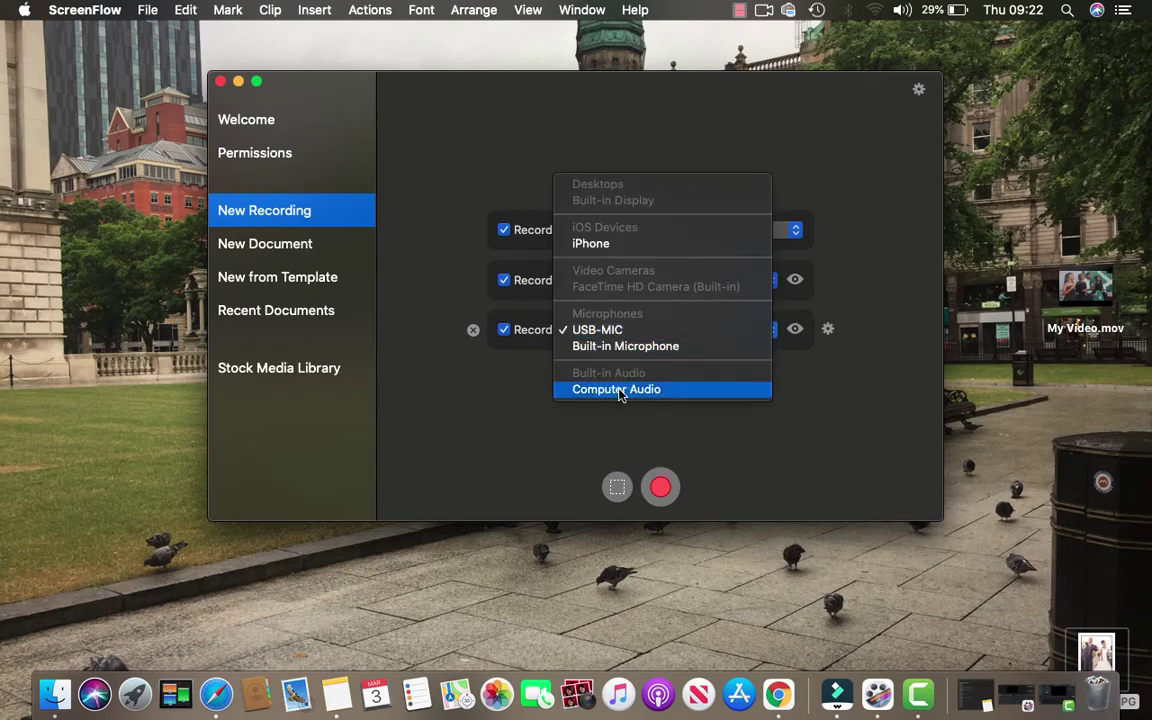
{"action": "left_click", "coordinate": [619, 333]}
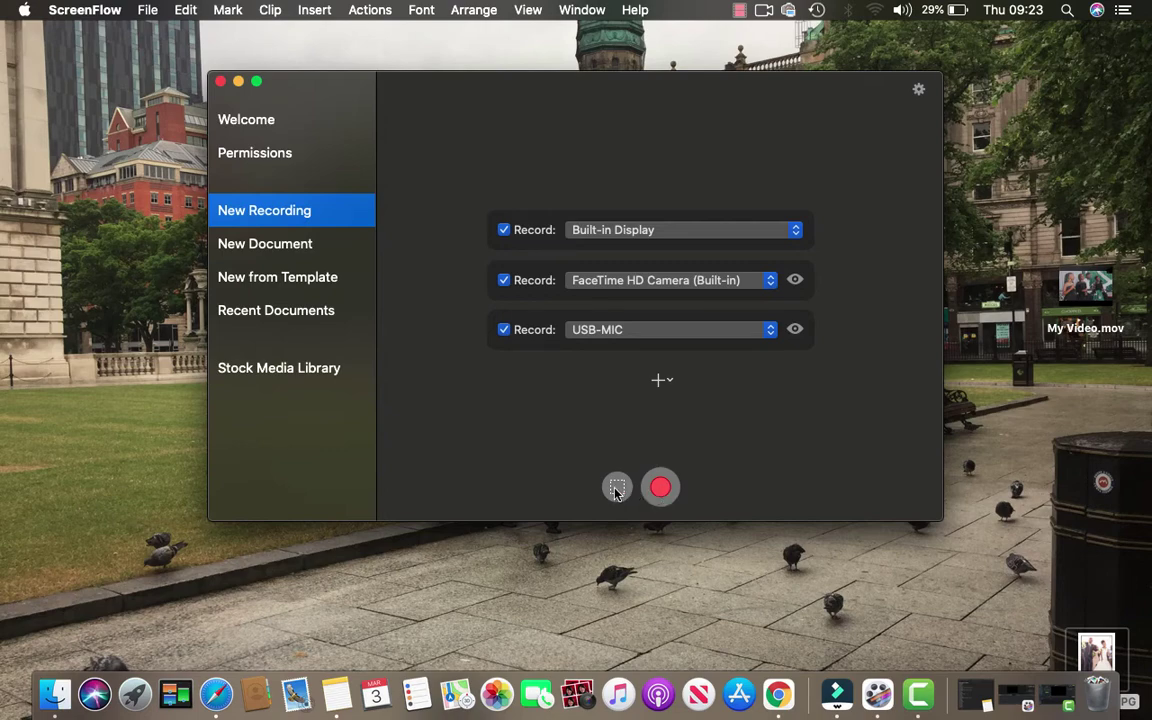
{"action": "left_click", "coordinate": [617, 489]}
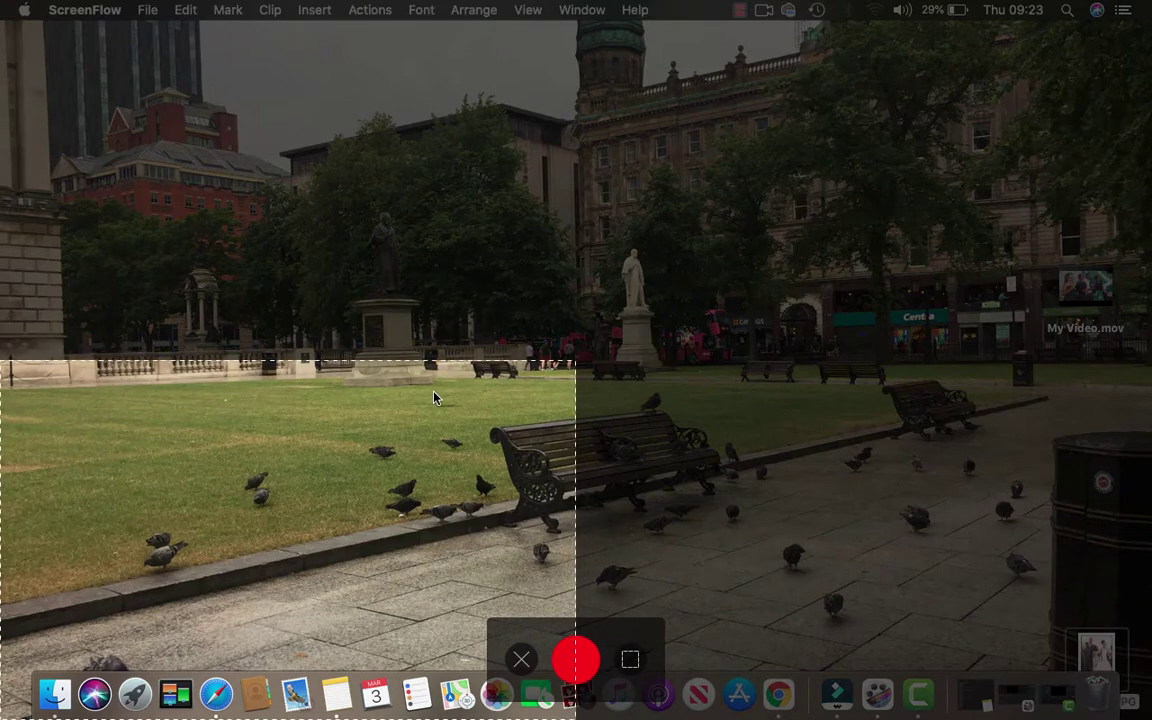
{"action": "left_click_drag", "start_coordinate": [321, 445], "coordinate": [487, 203]}
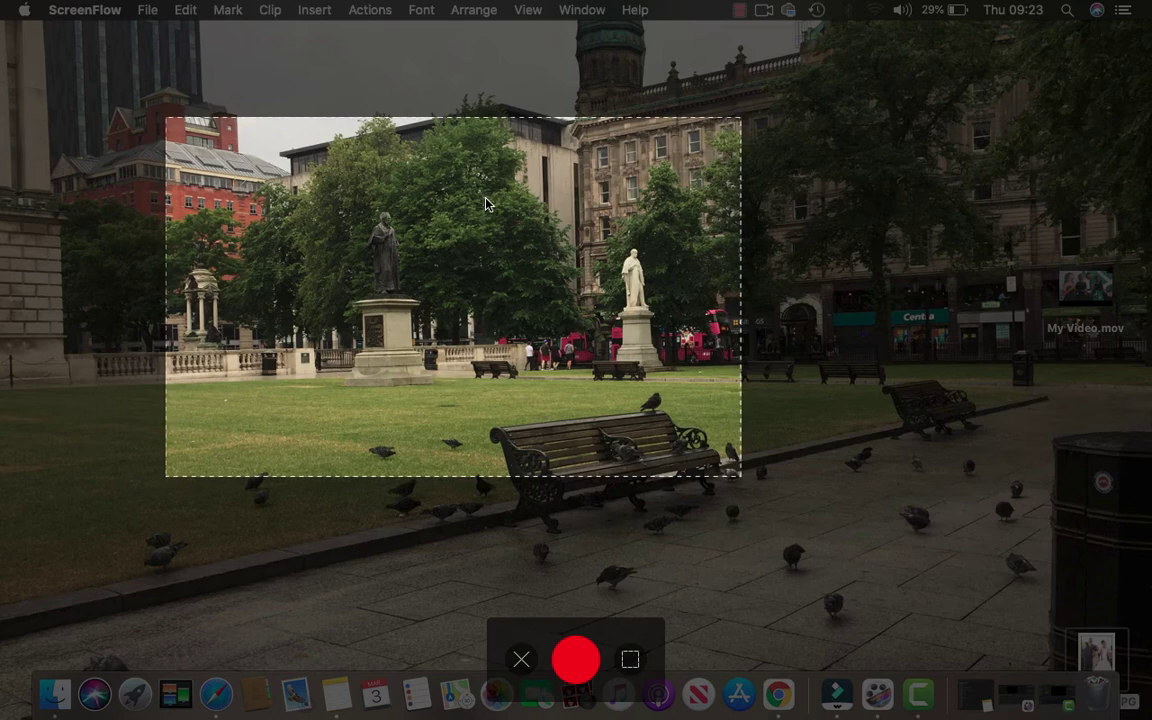
{"action": "left_click_drag", "start_coordinate": [738, 121], "coordinate": [1073, 47]}
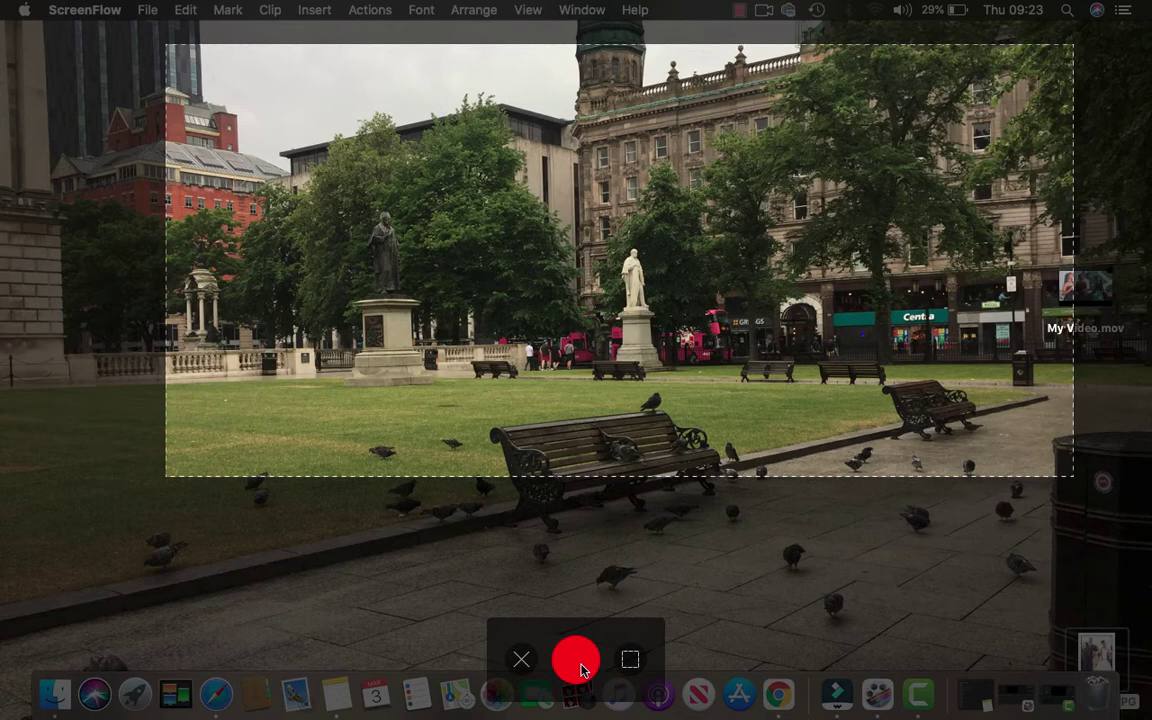
{"action": "left_click", "coordinate": [630, 660]}
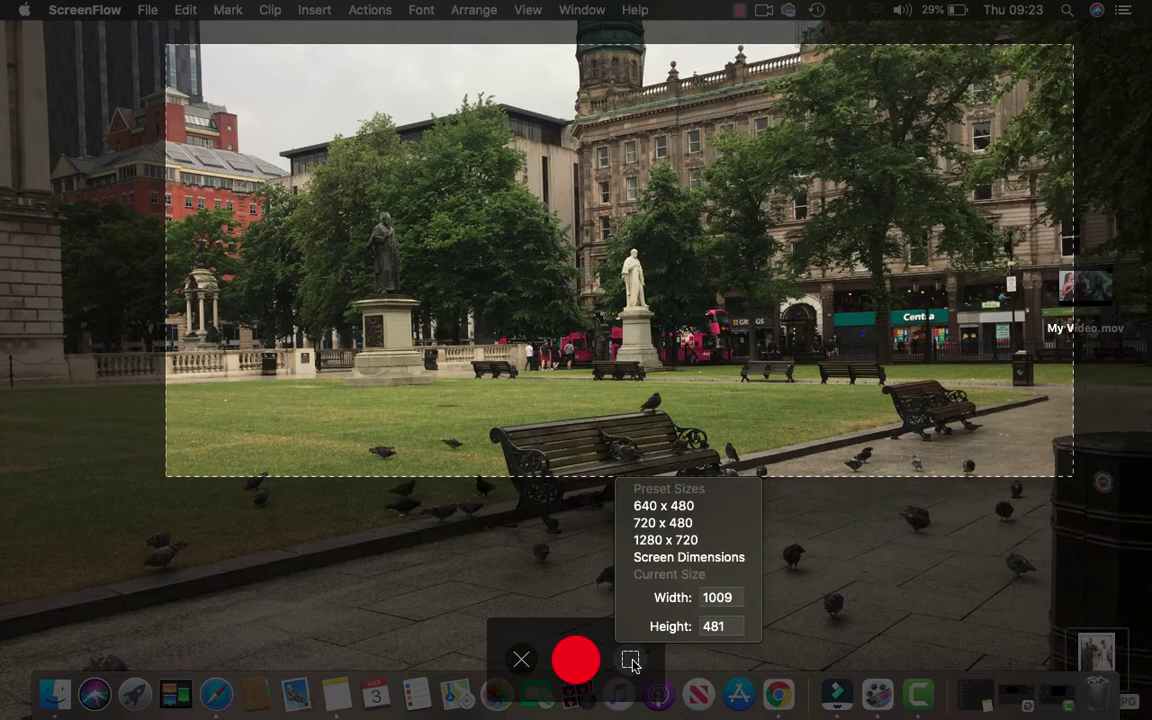
{"action": "left_click", "coordinate": [650, 540]}
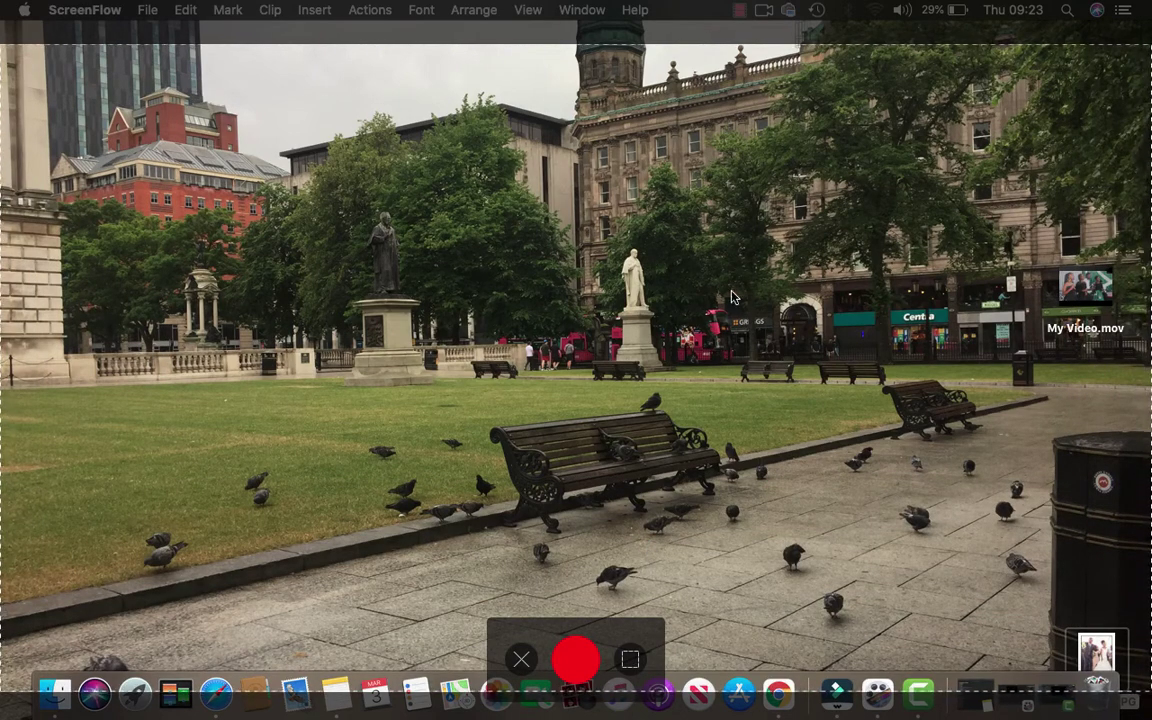
{"action": "left_click", "coordinate": [522, 657]}
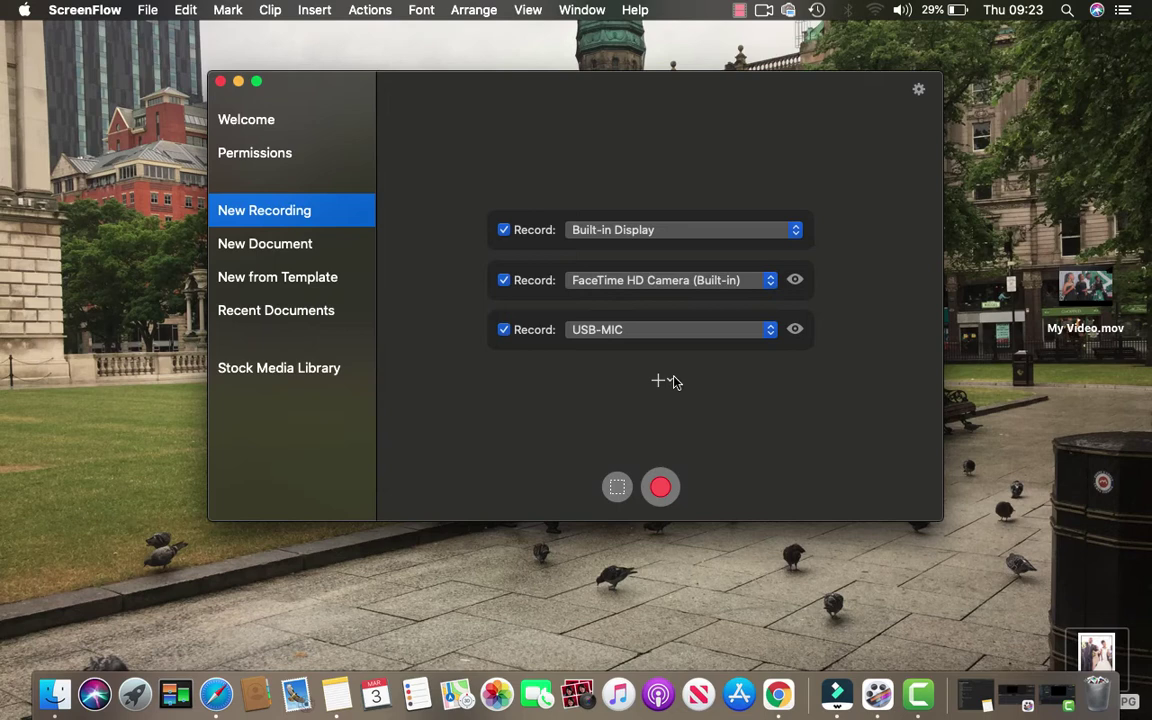
{"action": "left_click", "coordinate": [661, 381]}
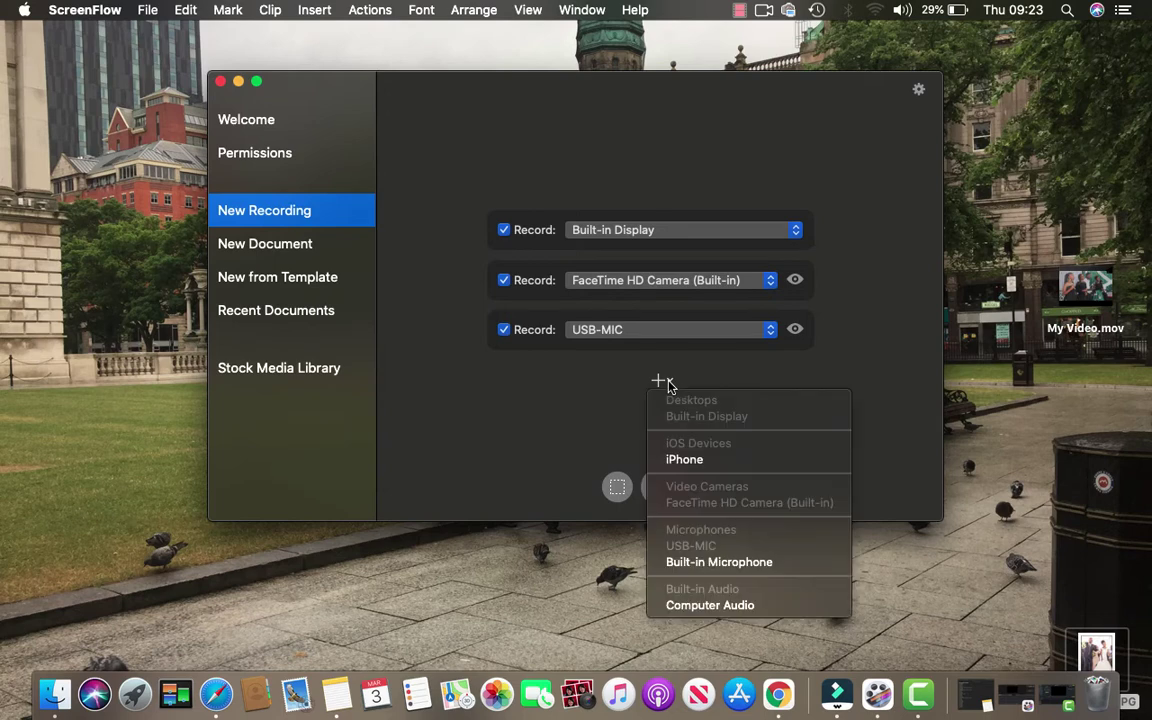
{"action": "left_click", "coordinate": [688, 461]}
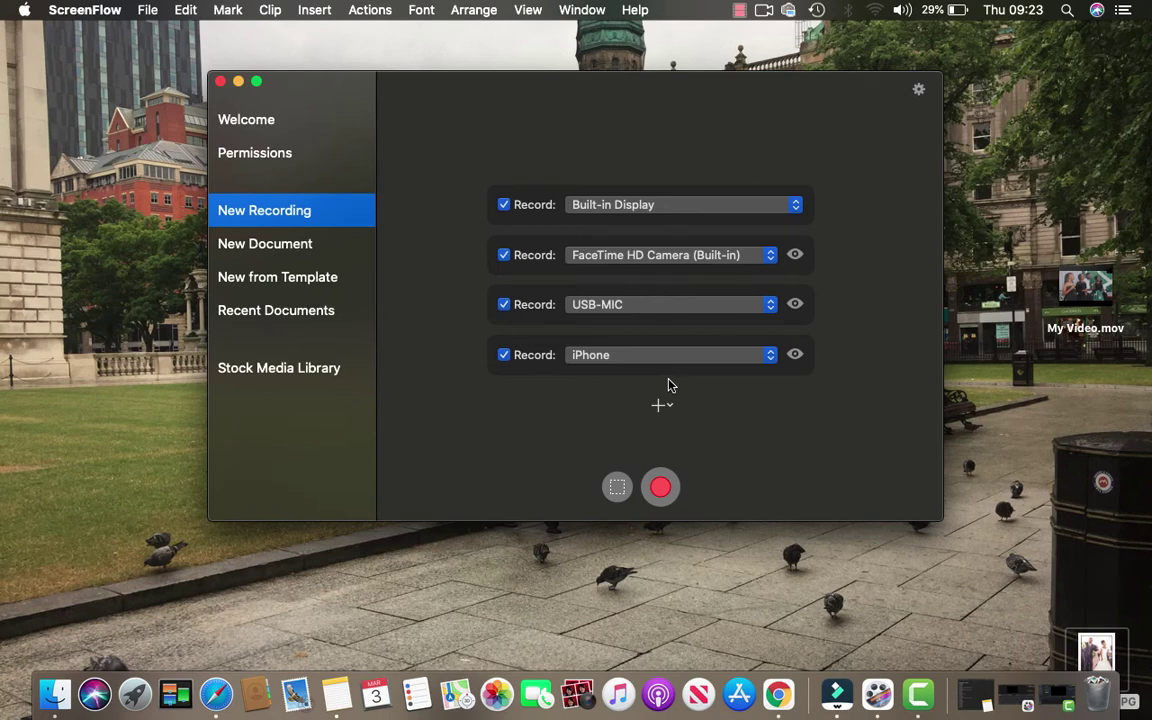
{"action": "mouse_move", "coordinate": [575, 358]}
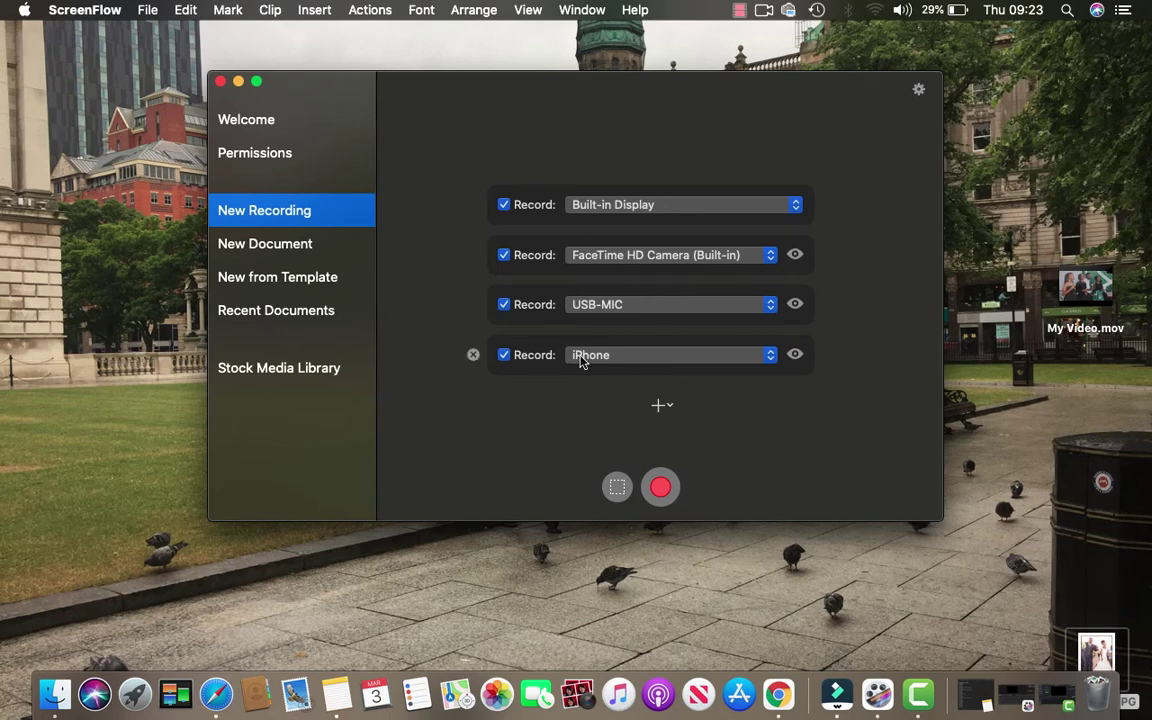
{"action": "left_click", "coordinate": [474, 355]}
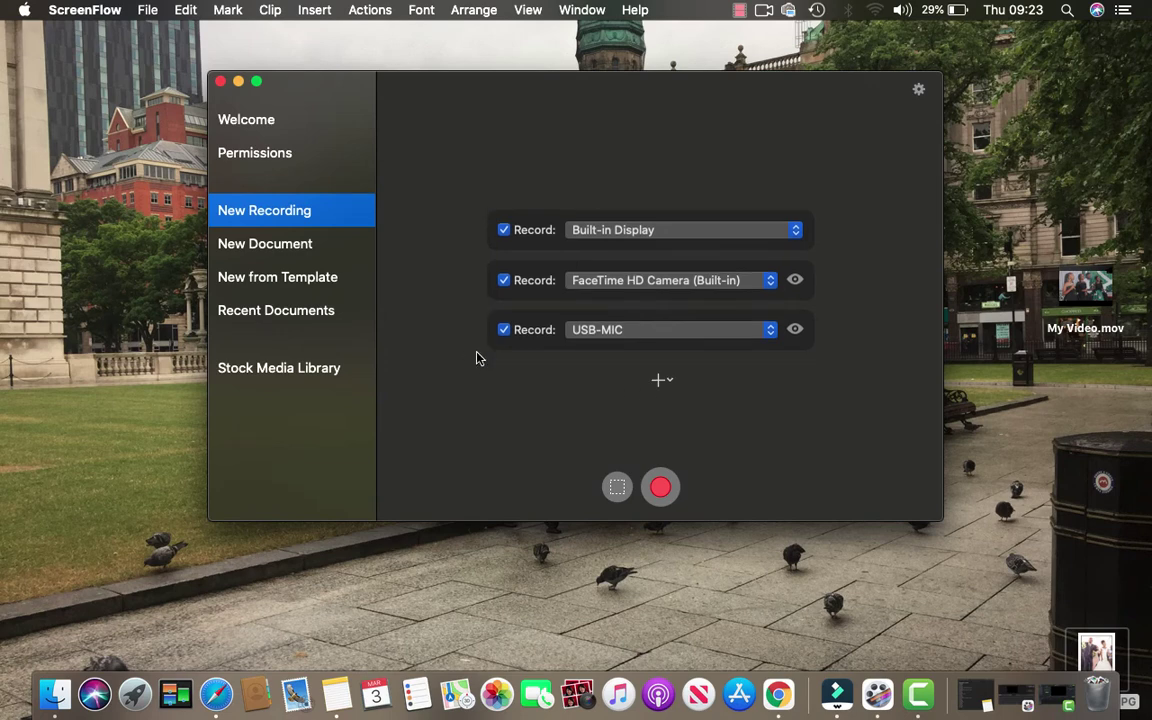
Confirm the desktop frame rate stays Highest and the timeline frame rate stays 30 fps
{"action": "left_click", "coordinate": [919, 92]}
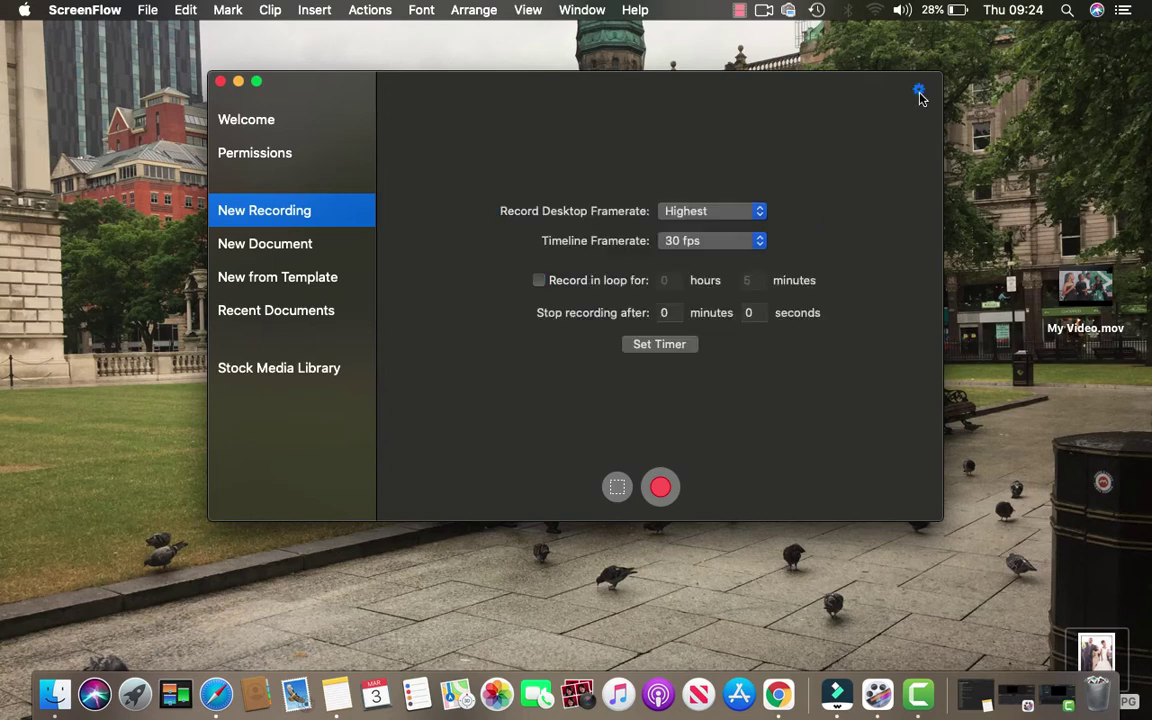
{"action": "left_click", "coordinate": [716, 214]}
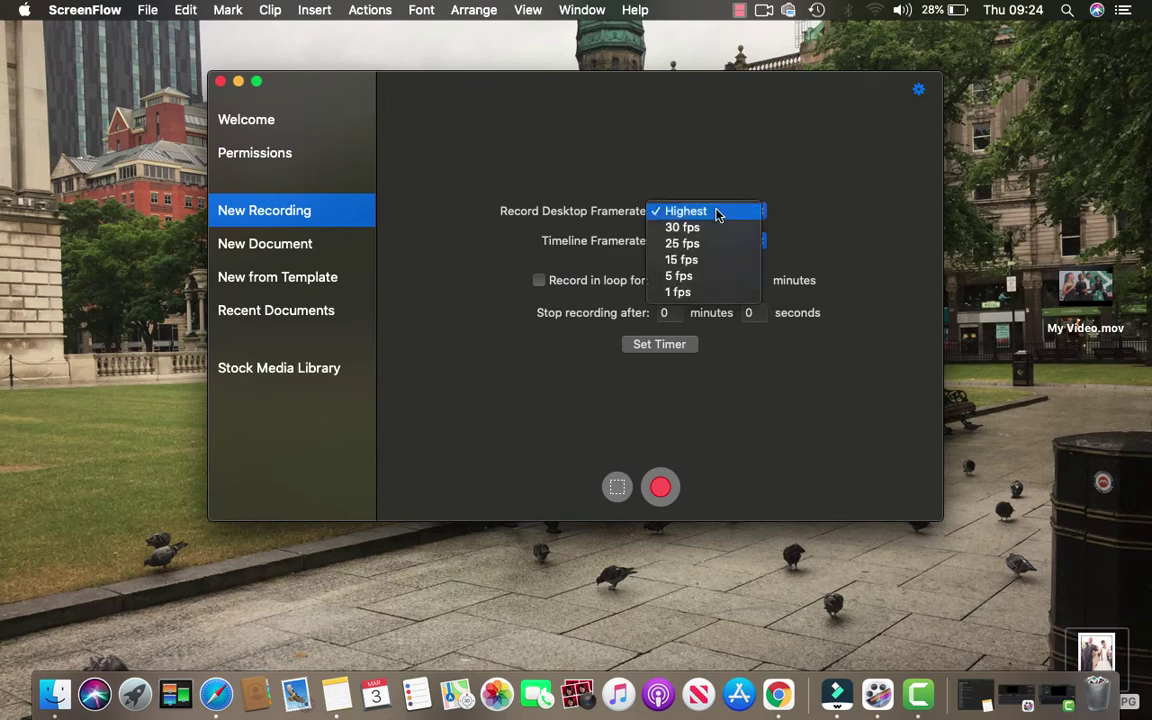
{"action": "left_click", "coordinate": [710, 177]}
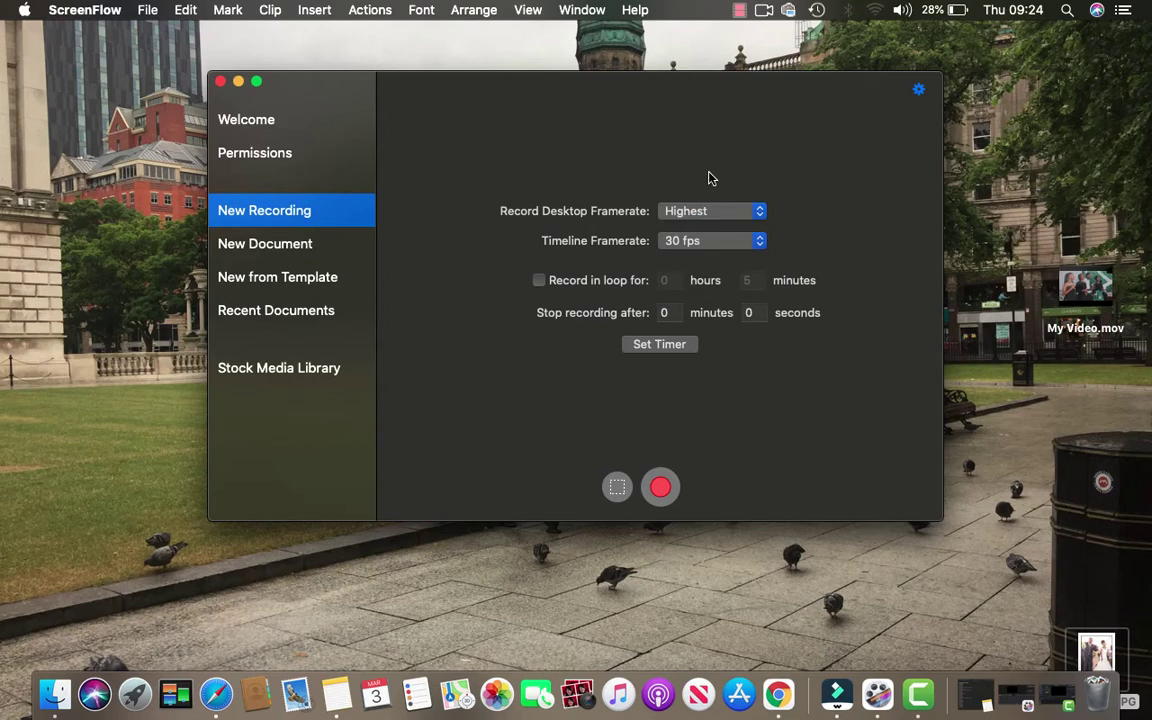
{"action": "left_click", "coordinate": [701, 245]}
{"action": "left_click", "coordinate": [701, 245]}
Toggle Record in loop on and back off, then select the stop-after seconds field
{"action": "left_click", "coordinate": [540, 281]}
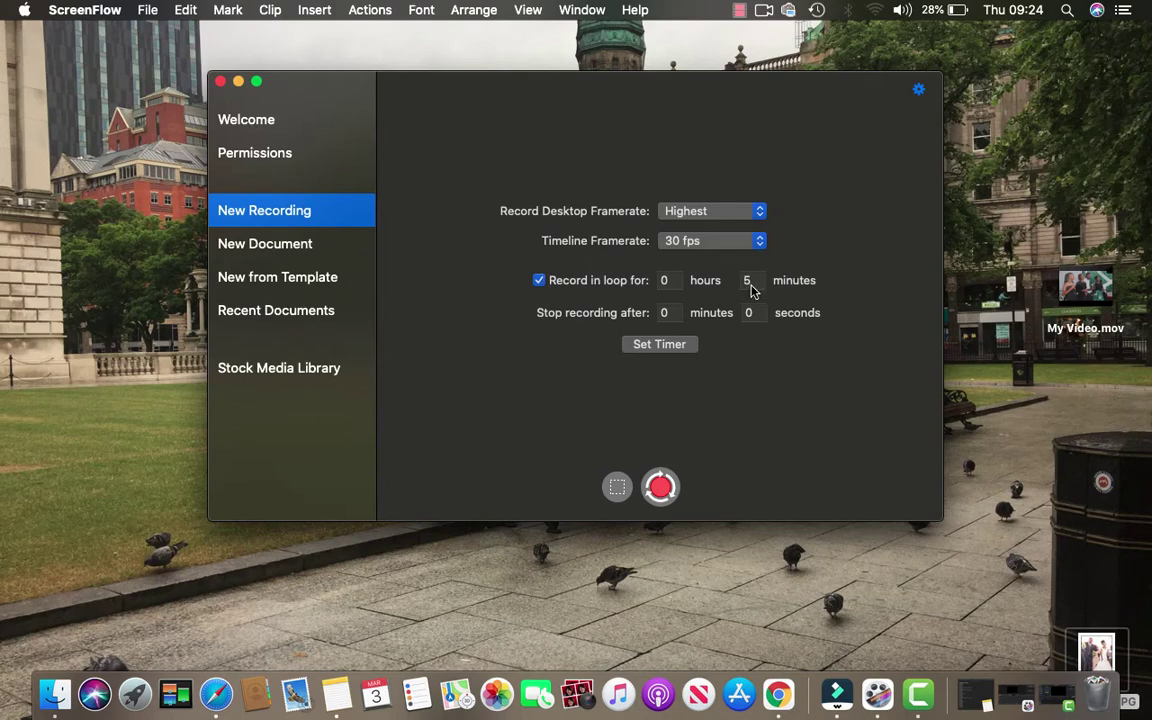
{"action": "left_click", "coordinate": [541, 281]}
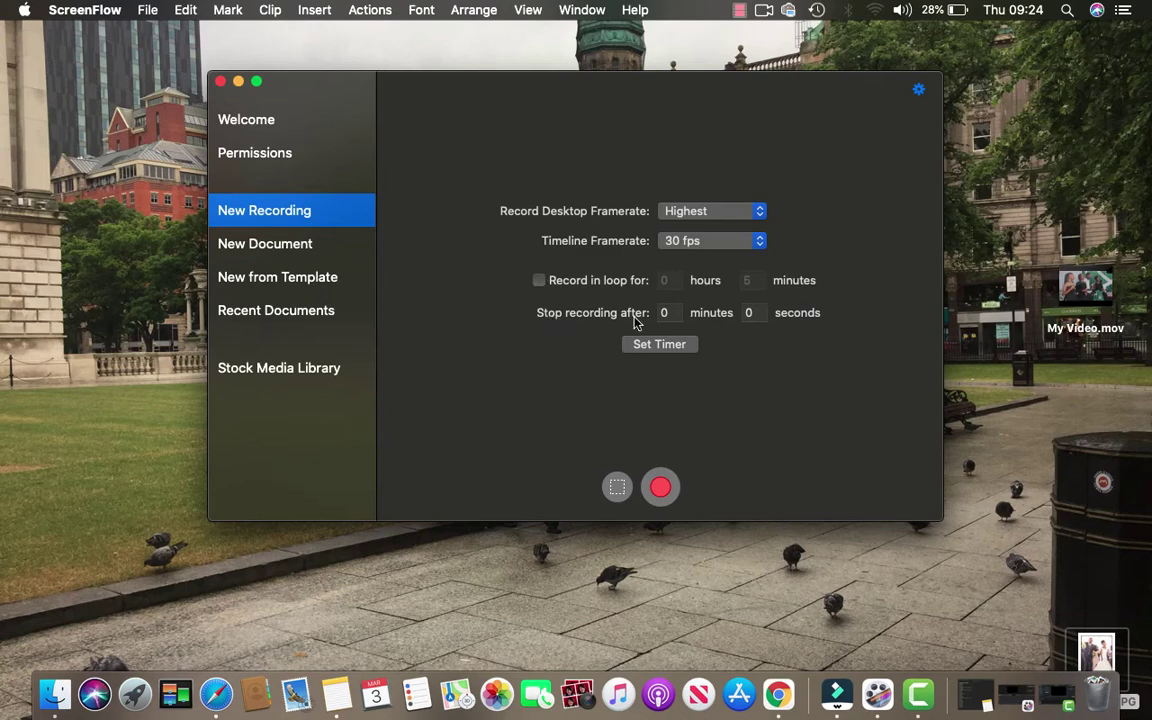
{"action": "left_click", "coordinate": [750, 313]}
Go back to the recording sources list via the gear icon
{"action": "left_click", "coordinate": [918, 93]}
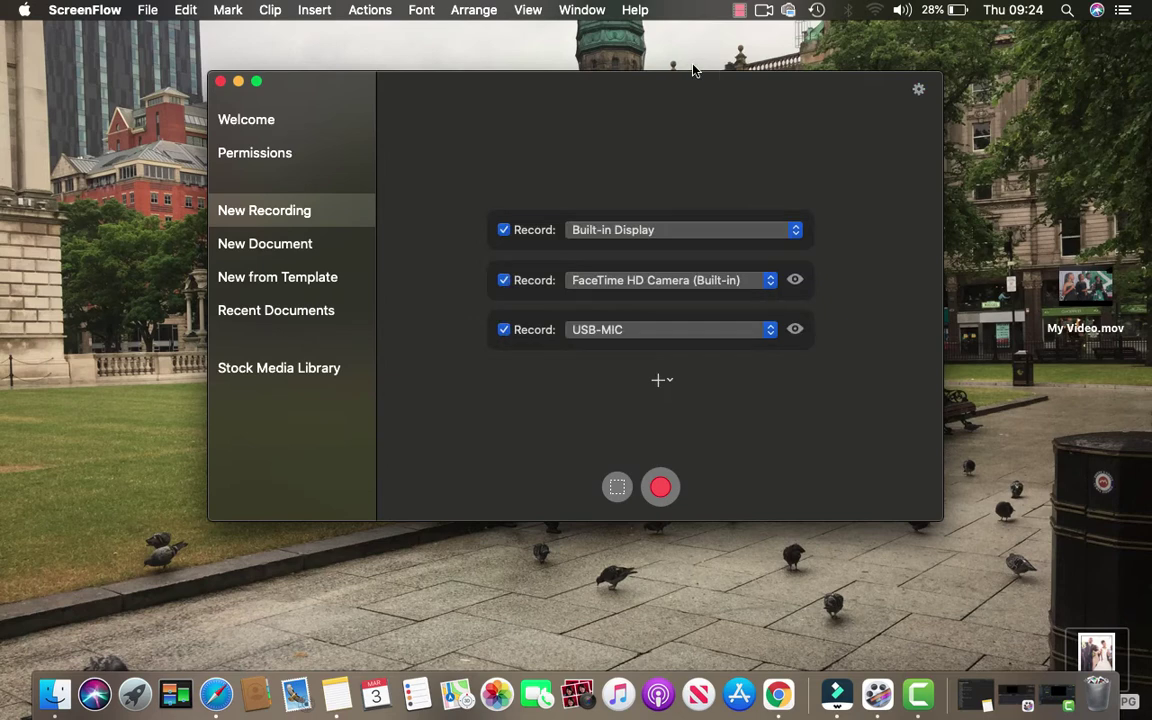